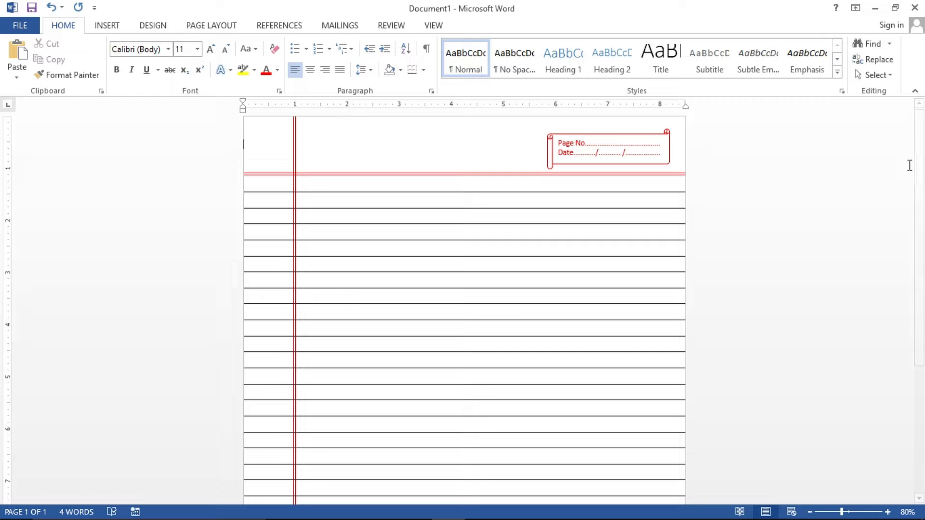
- Scroll through the finished ruled notebook-page sample to review it
scroll(3, 234, "down", 3)
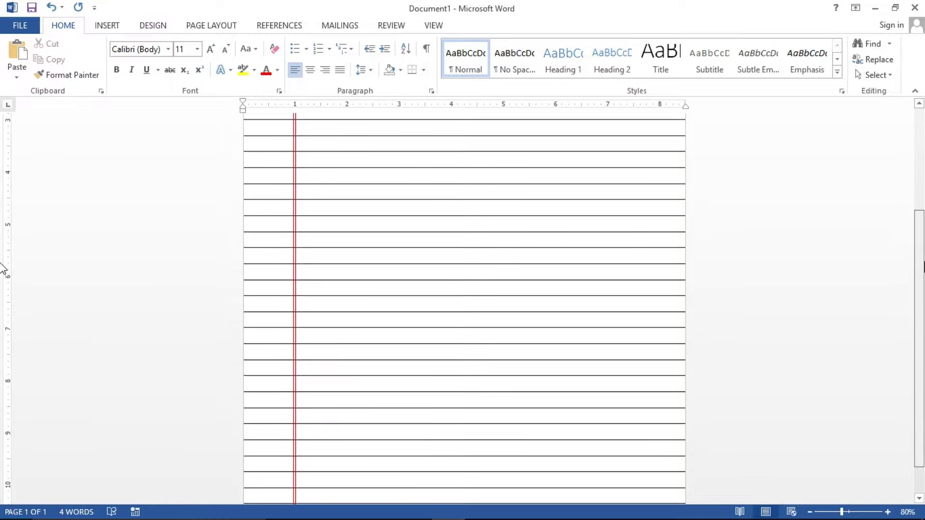
scroll(920, 227, "up", 3)
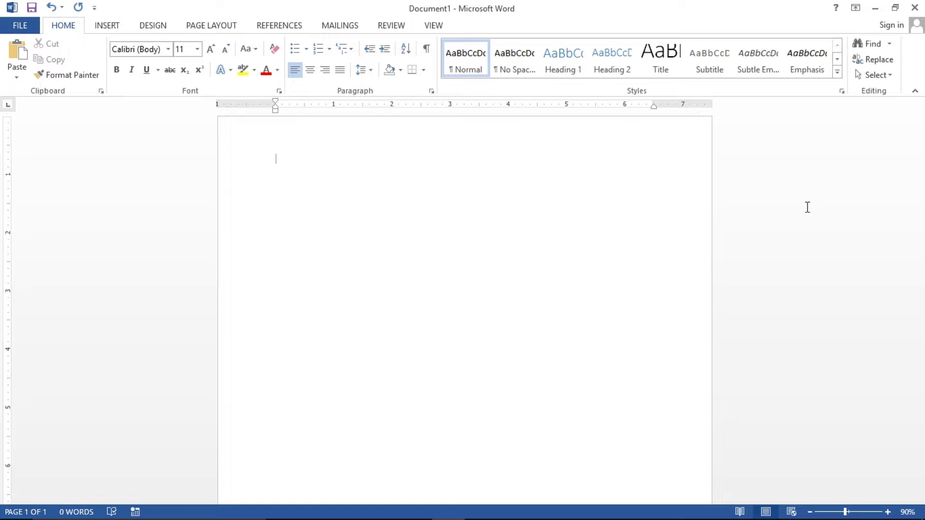
- Set the Top, Bottom, Left and Right custom margins all to 0
left_click(205, 26)
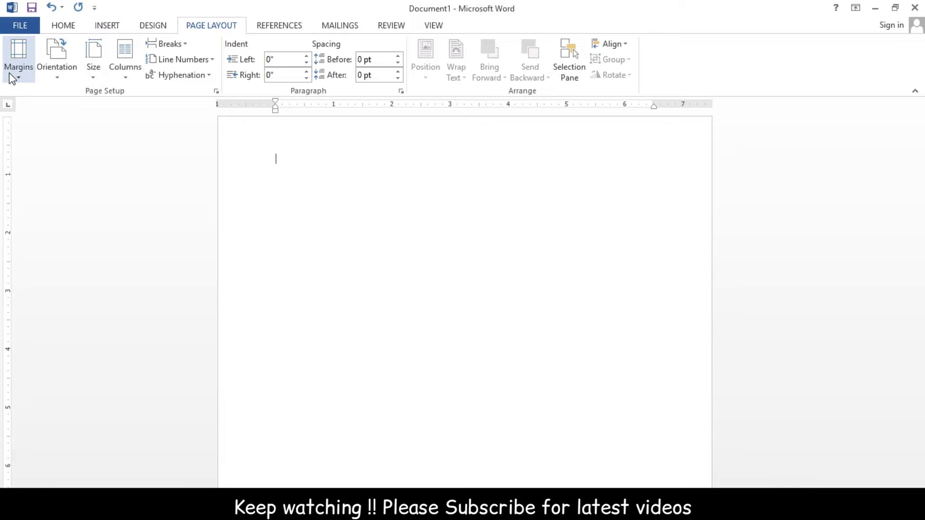
left_click(9, 77)
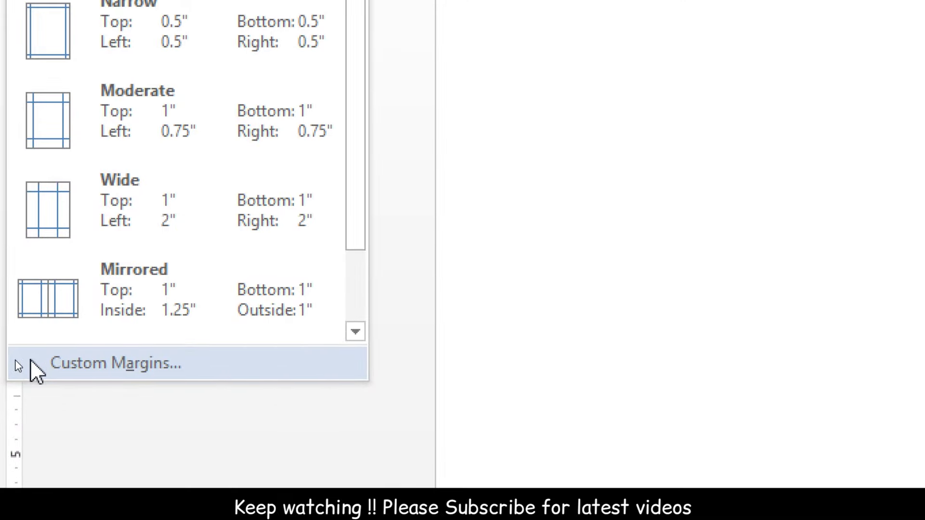
left_click(30, 360)
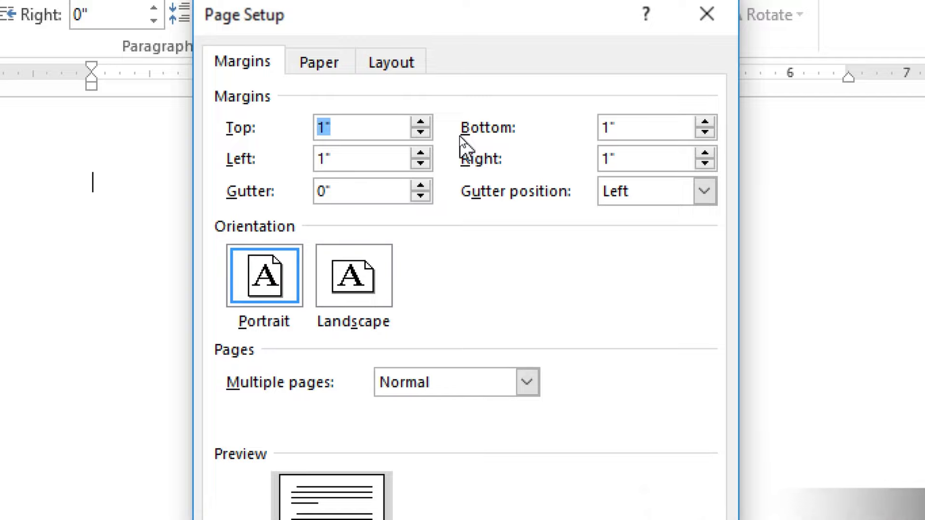
type("0")
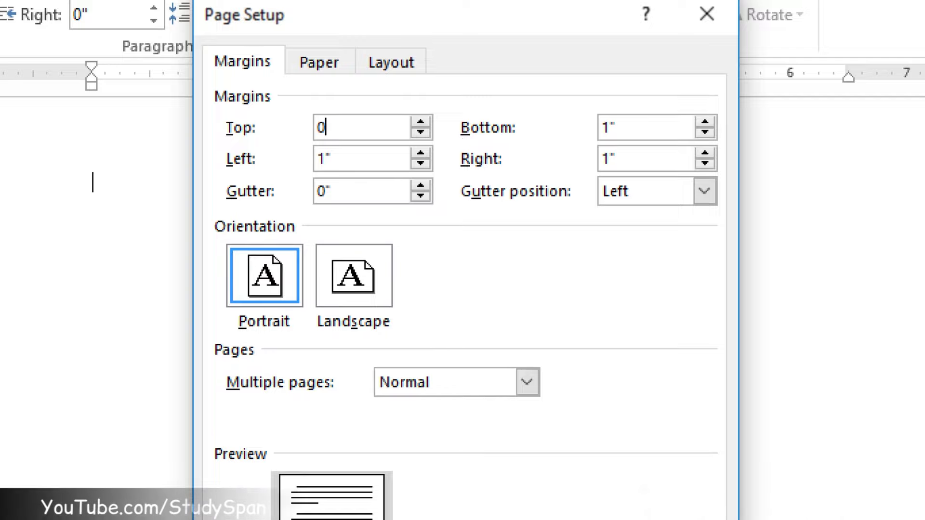
key("Tab")
type("0")
key("Tab")
type("0")
key("Tab")
type("0")
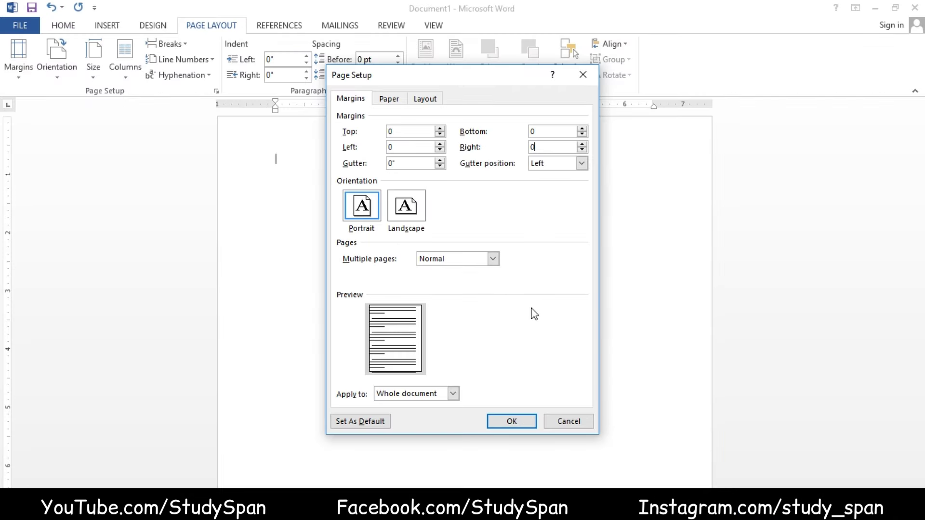
left_click(509, 424)
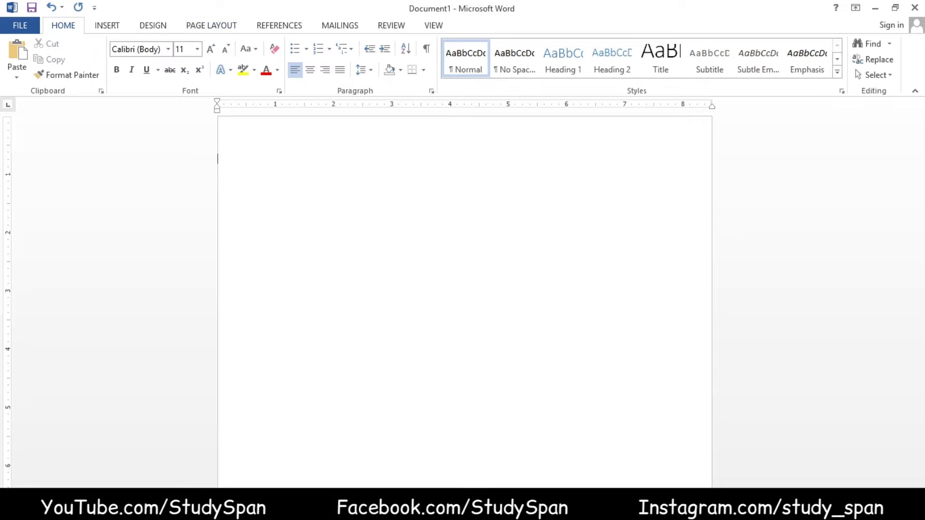
- Add two blank lines, then insert a 1-column, 7-row table
key("Return")
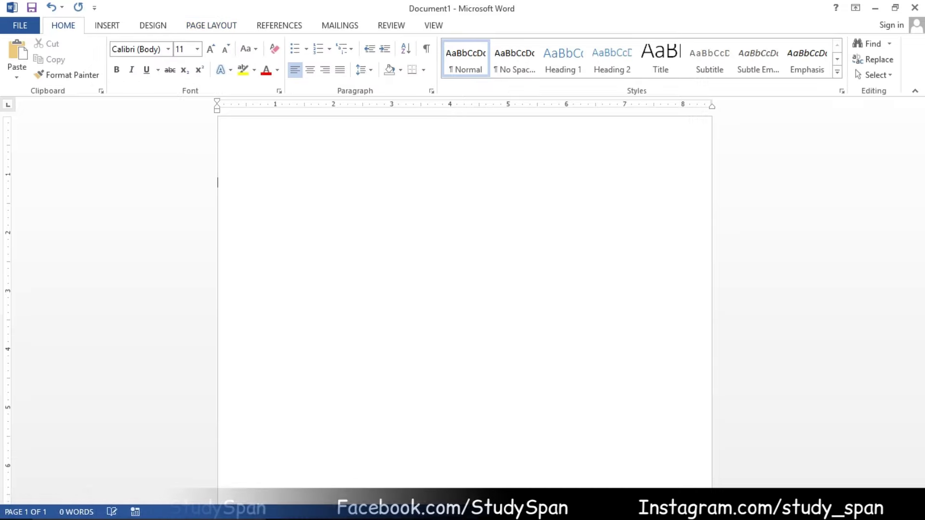
key("Return")
key("Return")
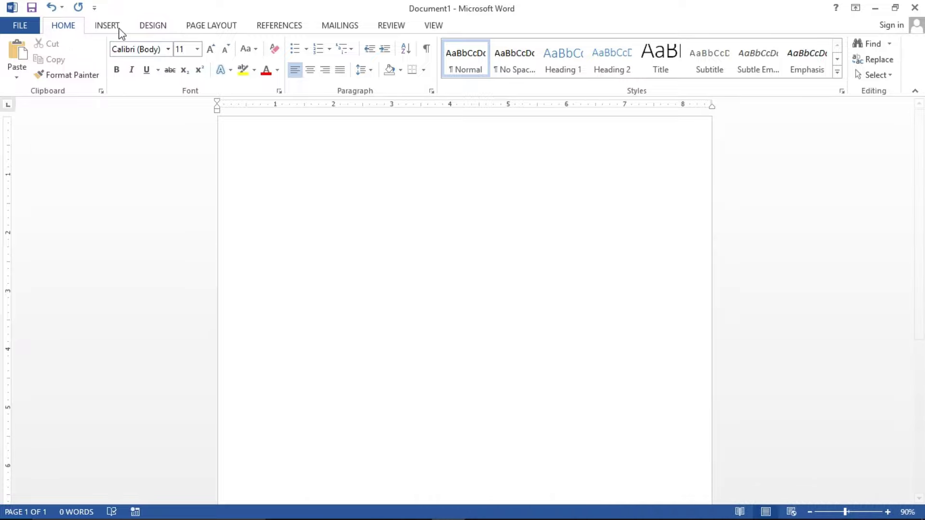
left_click(119, 29)
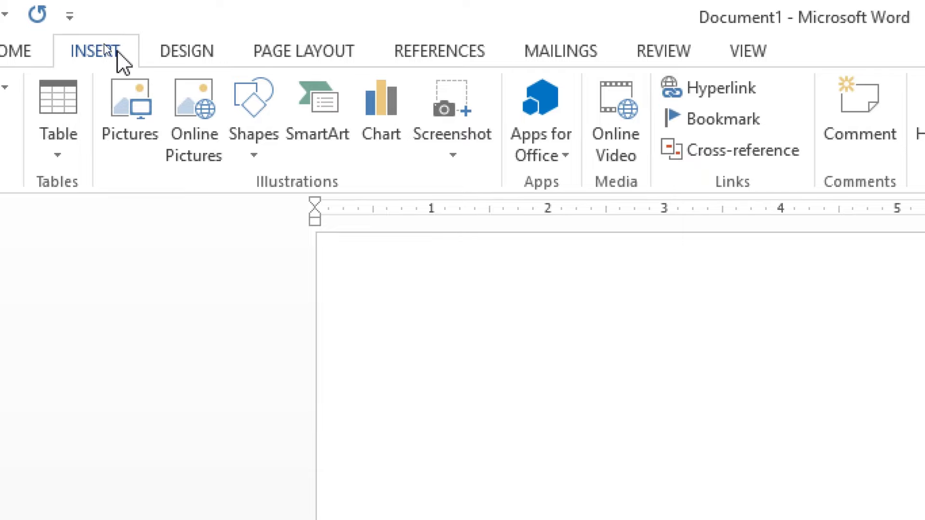
left_click(117, 121)
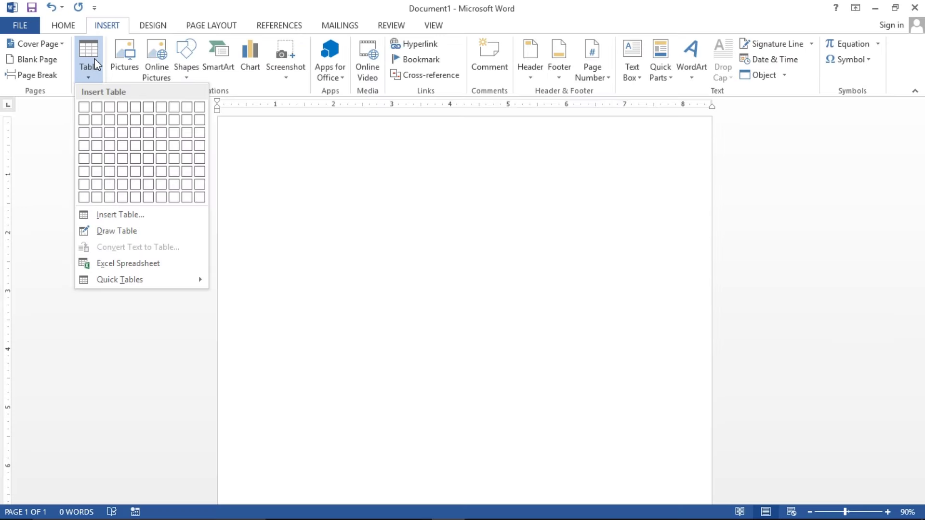
left_click(85, 194)
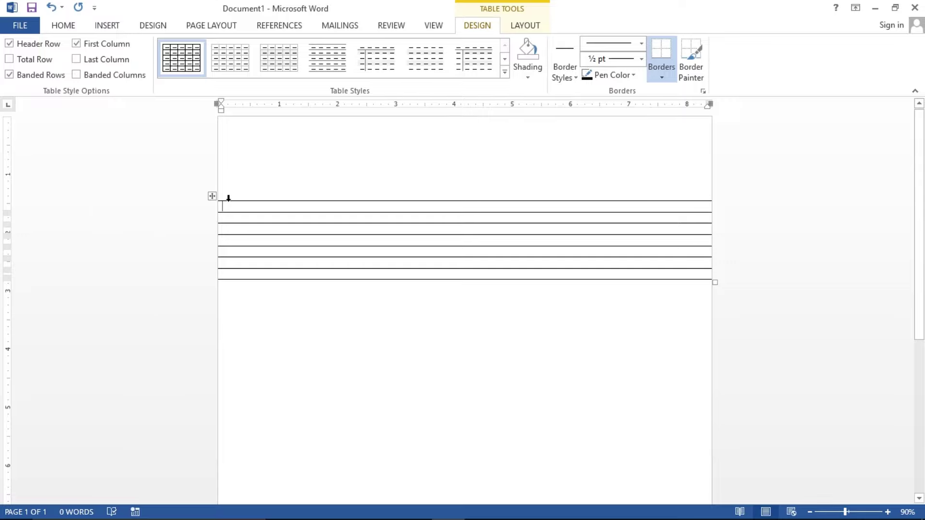
- Set every table row's height to 0.3 inches
left_click_drag(239, 206, 251, 278)
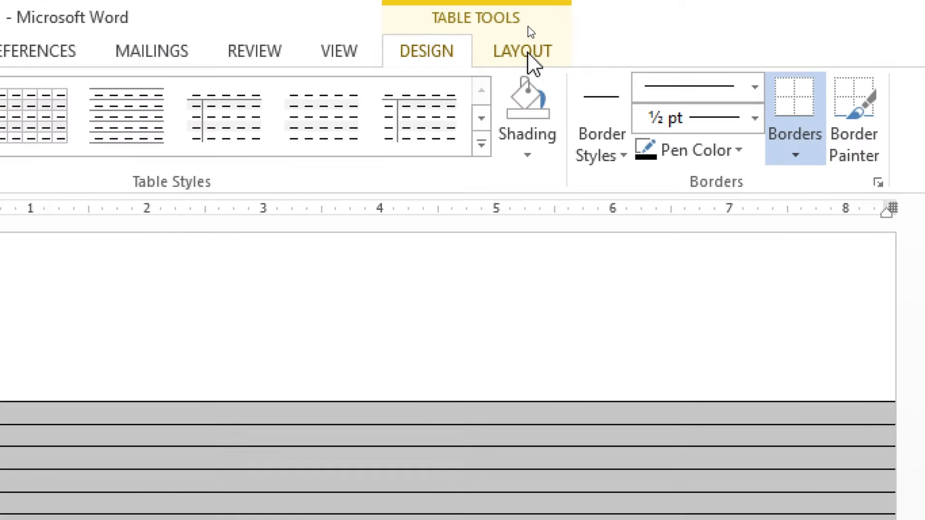
left_click(530, 57)
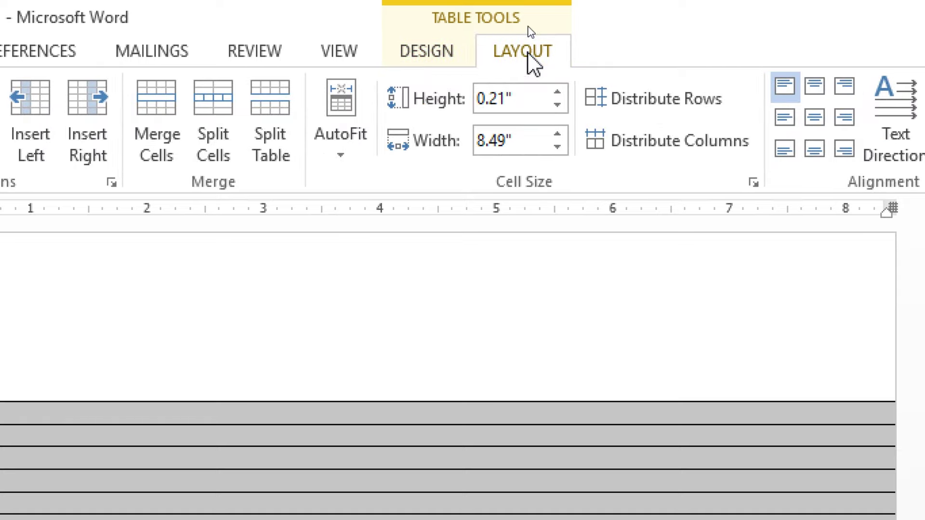
left_click(524, 100)
key("BackSpace")
type("0.")
type("30")
key("Return")
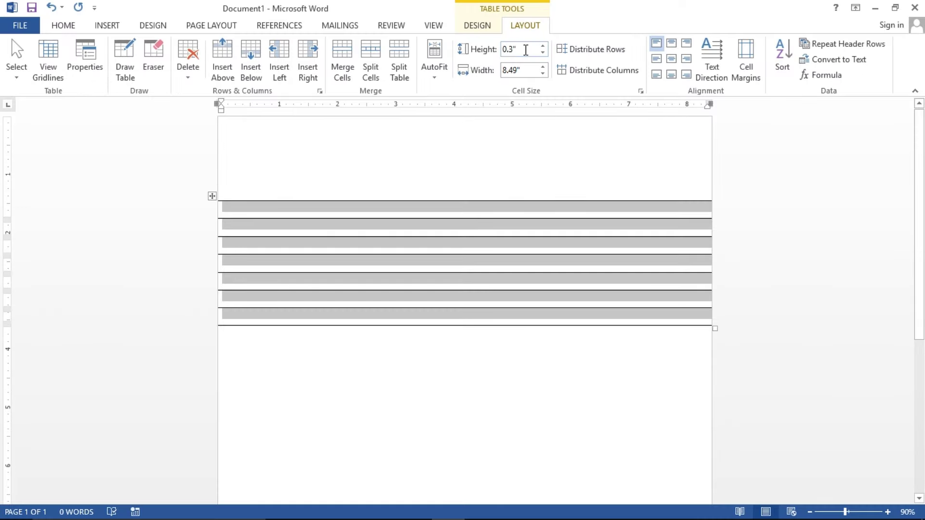
left_click(430, 211)
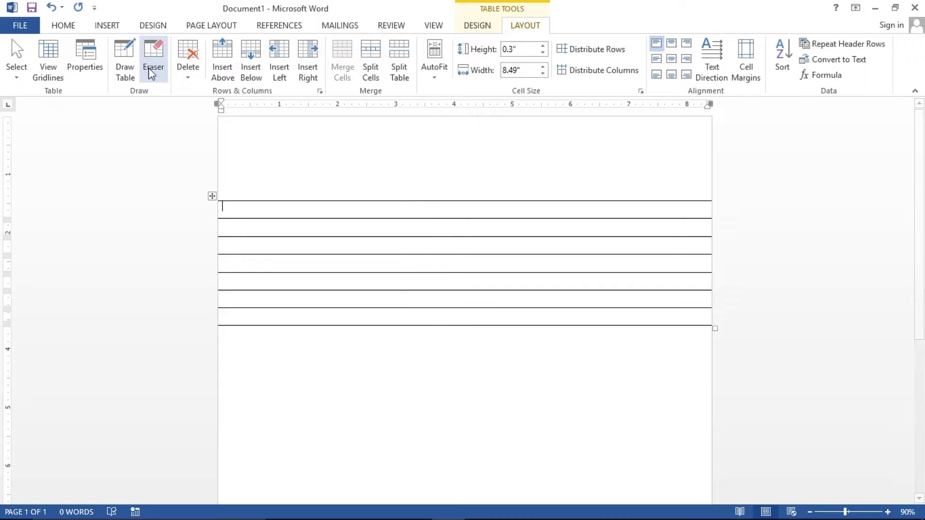
- Draw a straight horizontal line across the full page width above the table
left_click(110, 29)
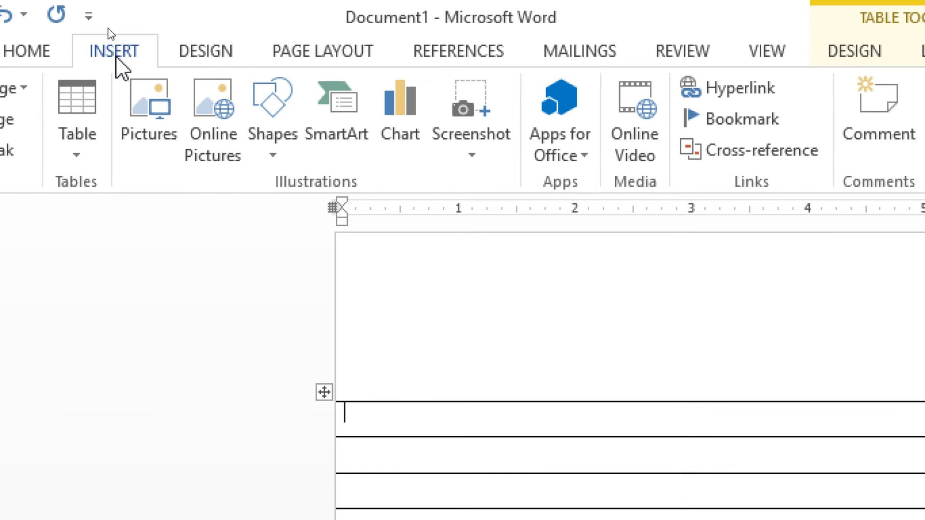
left_click(283, 141)
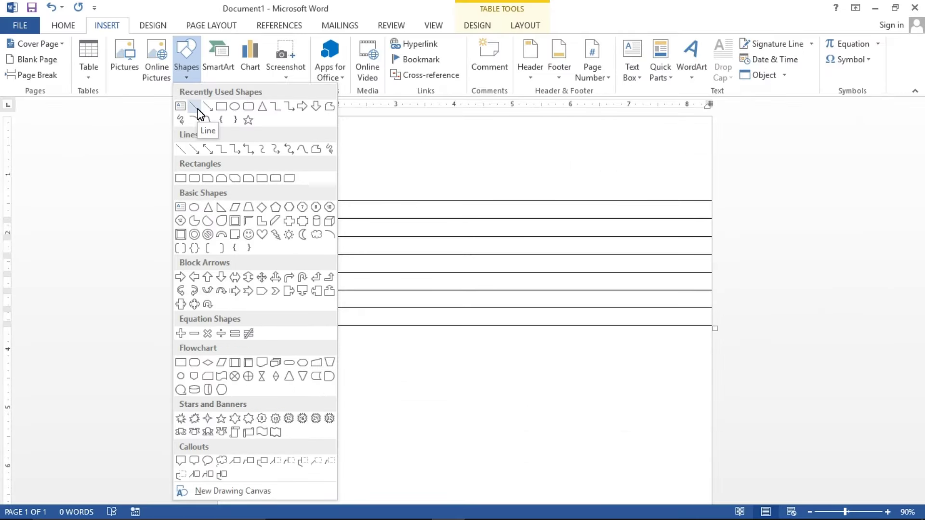
left_click(195, 107)
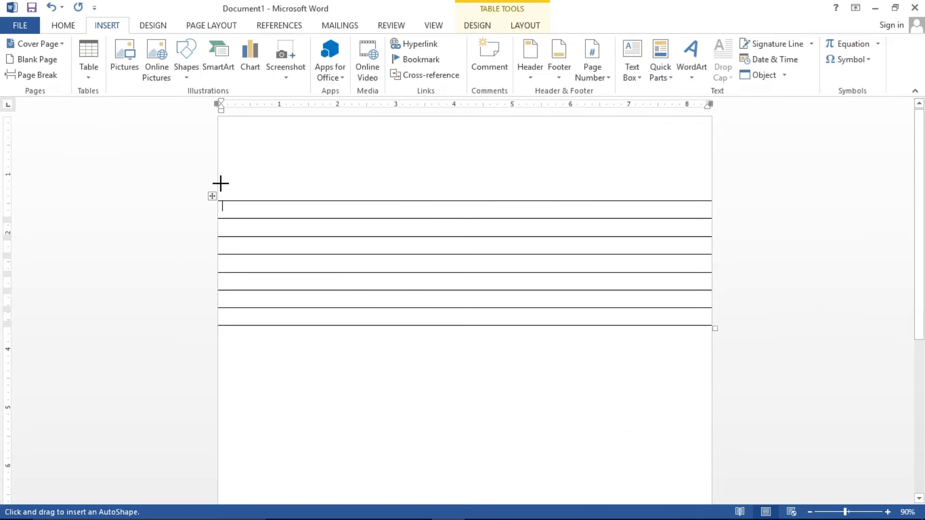
left_click_drag(218, 179, 728, 179)
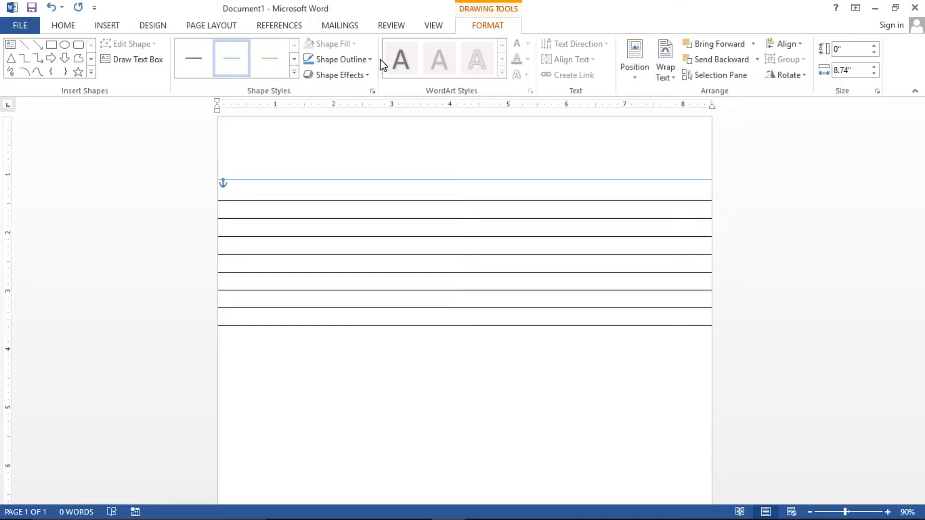
- Colour the header line red and Ctrl-drag a copy just below it
left_click(365, 60)
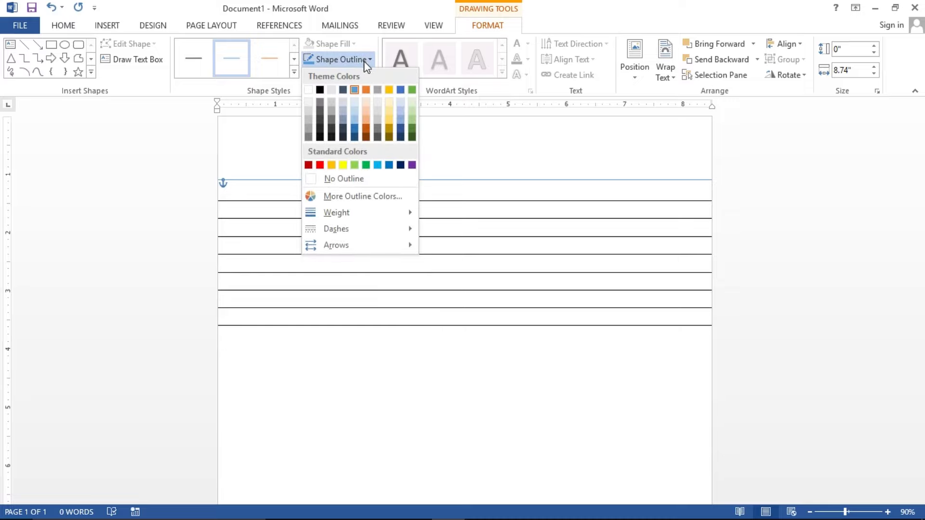
left_click(318, 166)
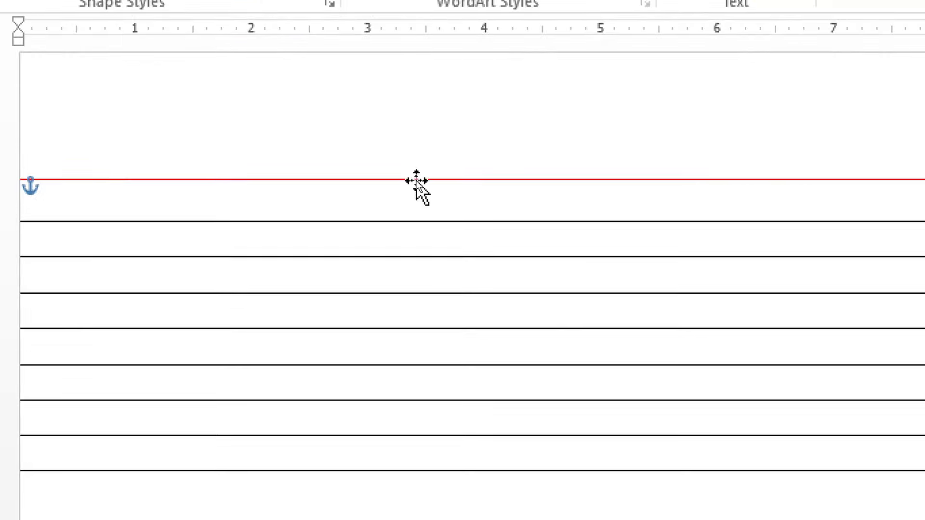
left_click_drag(416, 180, 417, 183)
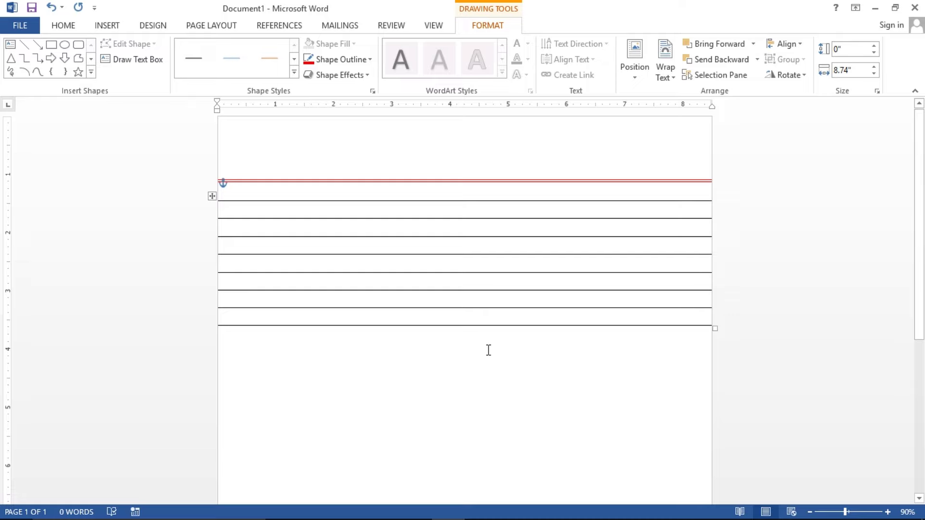
- Add table rows from the last cell until they fill the page, removing the extra row
left_click(452, 317)
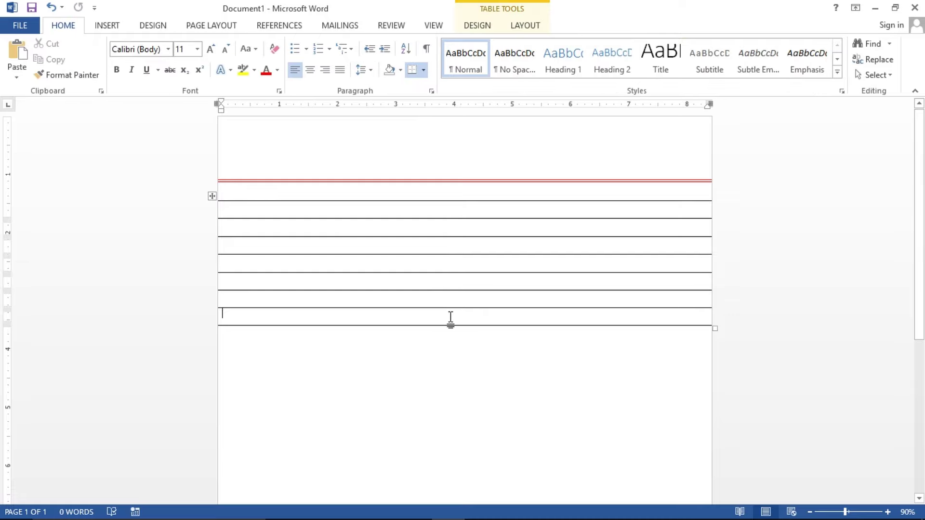
key("Tab")
key("Tab")
key("Tab")
key("Tab")
key("Tab")
key("Tab")
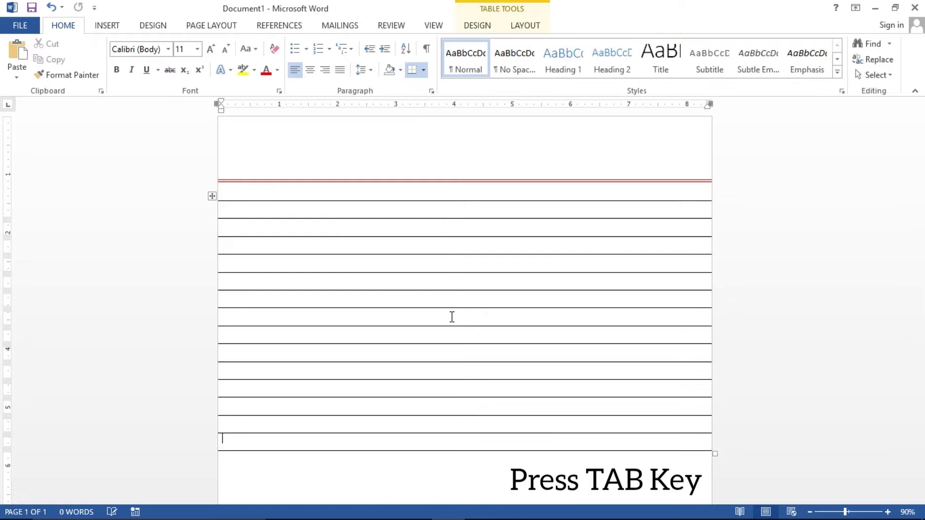
key("Tab")
key("Tab")
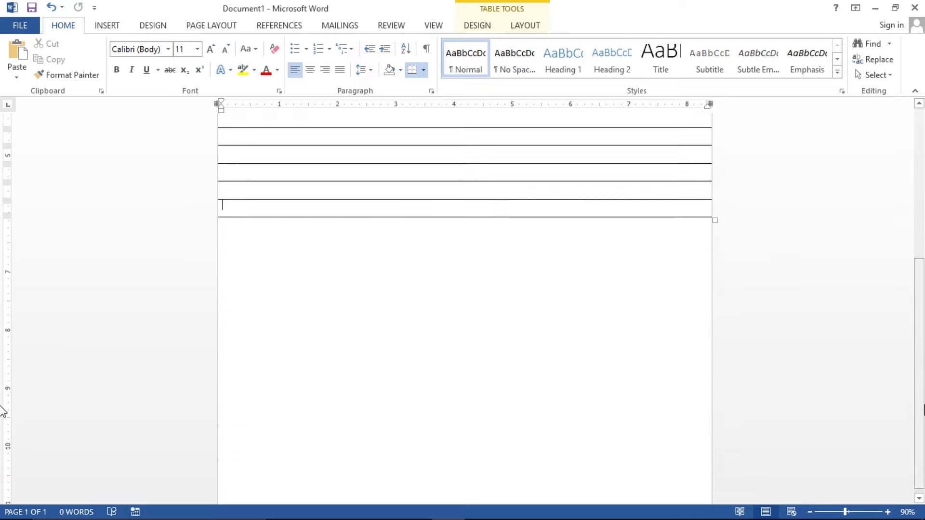
key("Tab")
key("Tab")
key("Tab")
key("Tab")
key("Tab")
key("Tab")
key("Tab")
key("Tab")
key("Tab")
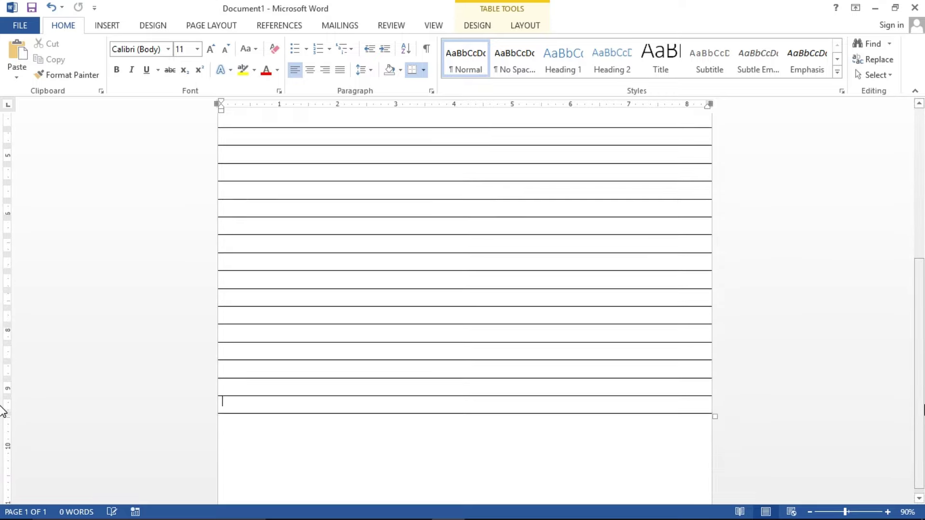
key("Tab")
key("Tab")
key("Tab")
key("ctrl+z")
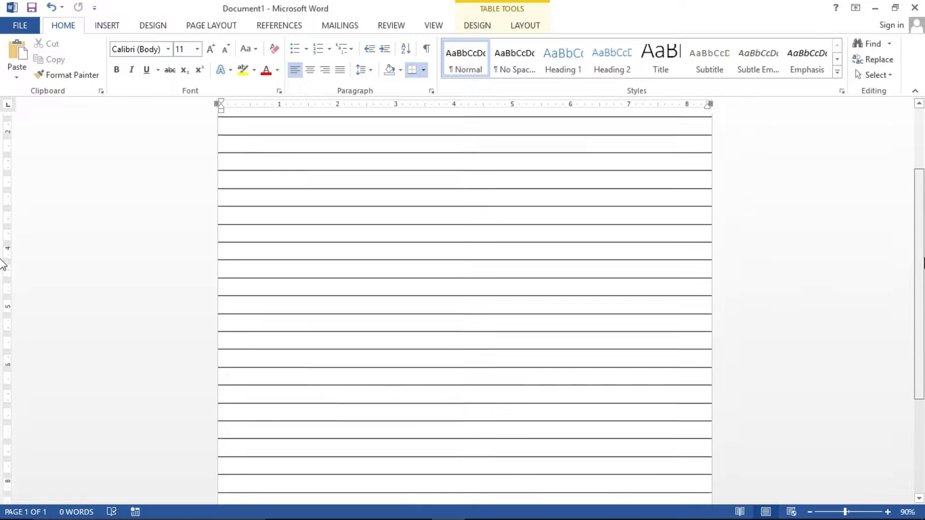
left_click(810, 512)
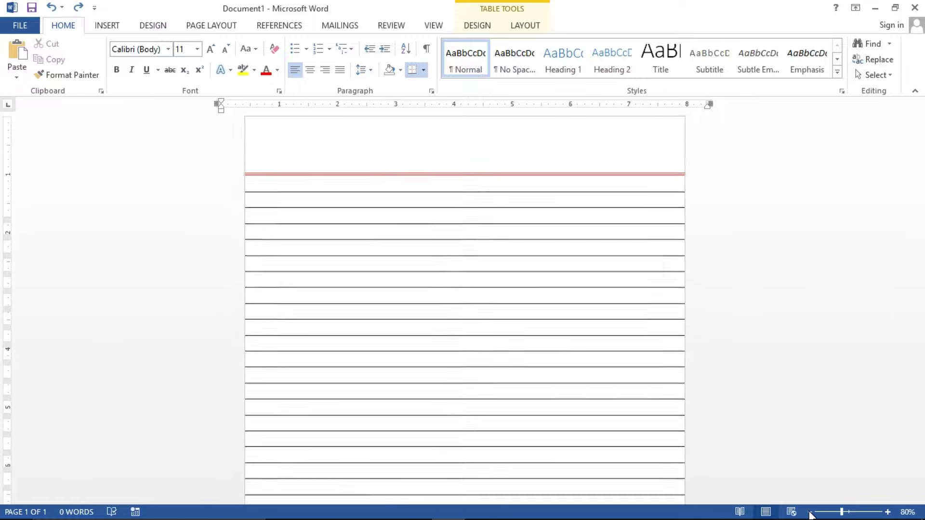
left_click(810, 512)
left_click(810, 512)
left_click(810, 512)
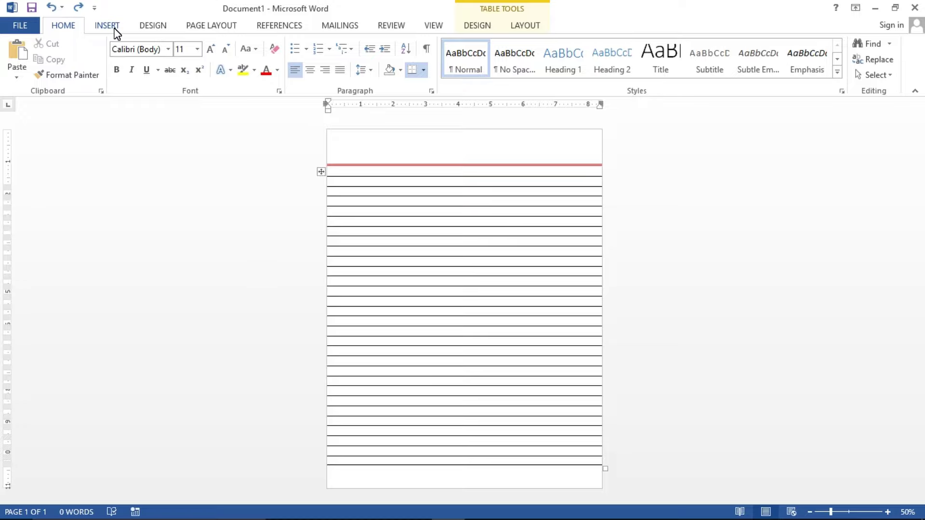
- Draw a vertical line from top to bottom of the page near the left edge
left_click(116, 34)
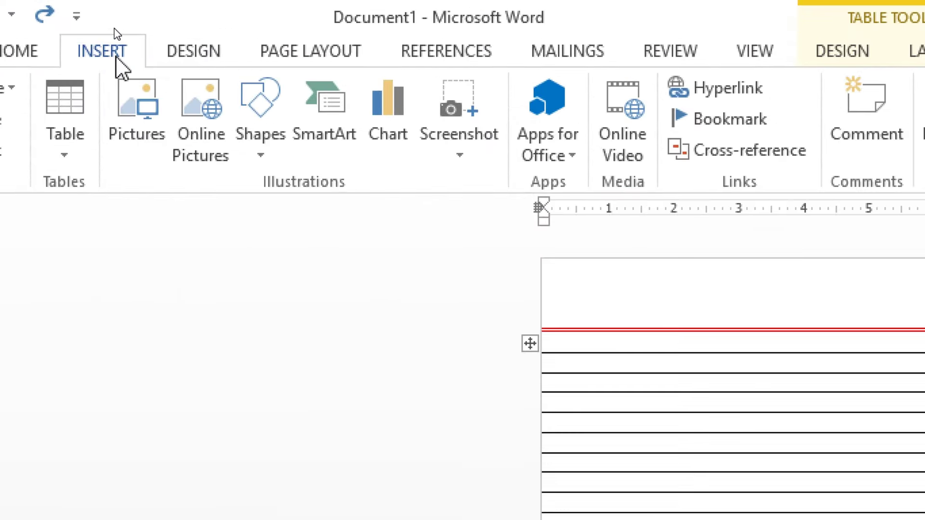
left_click(268, 153)
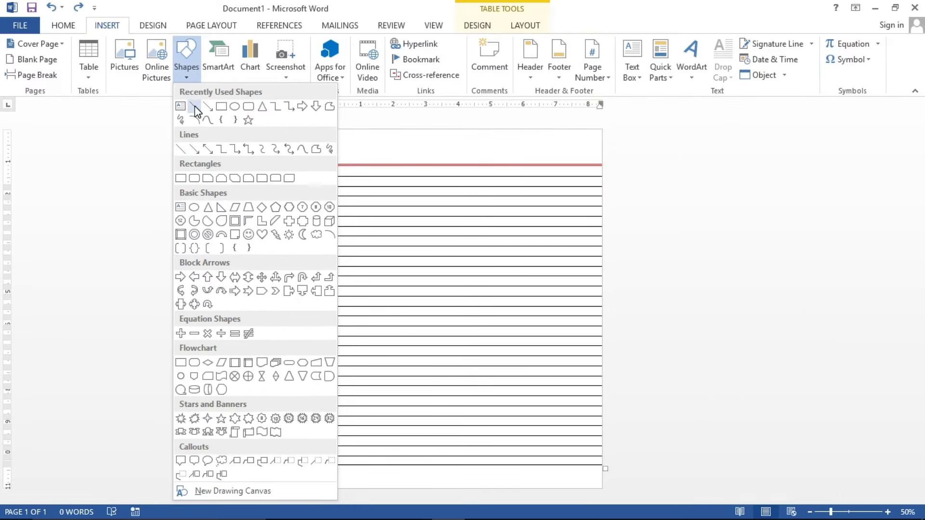
left_click(194, 106)
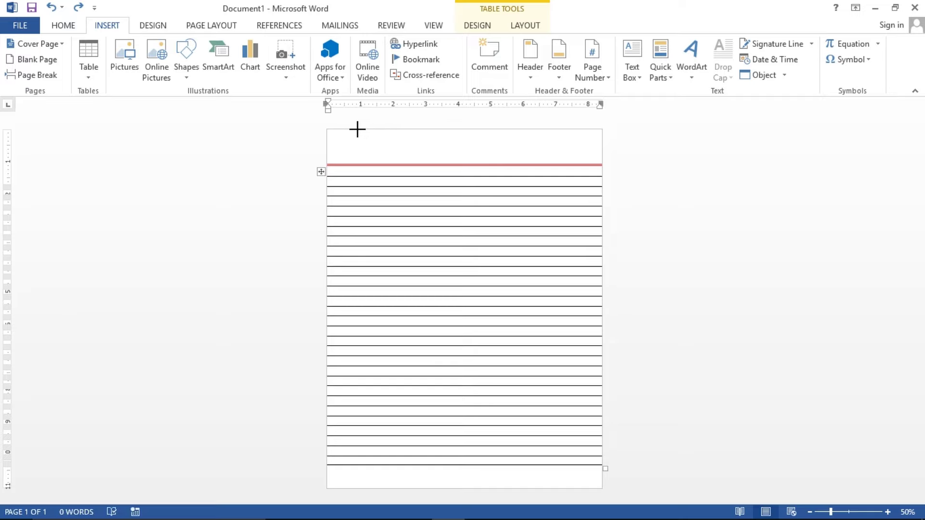
left_click_drag(357, 129, 386, 498)
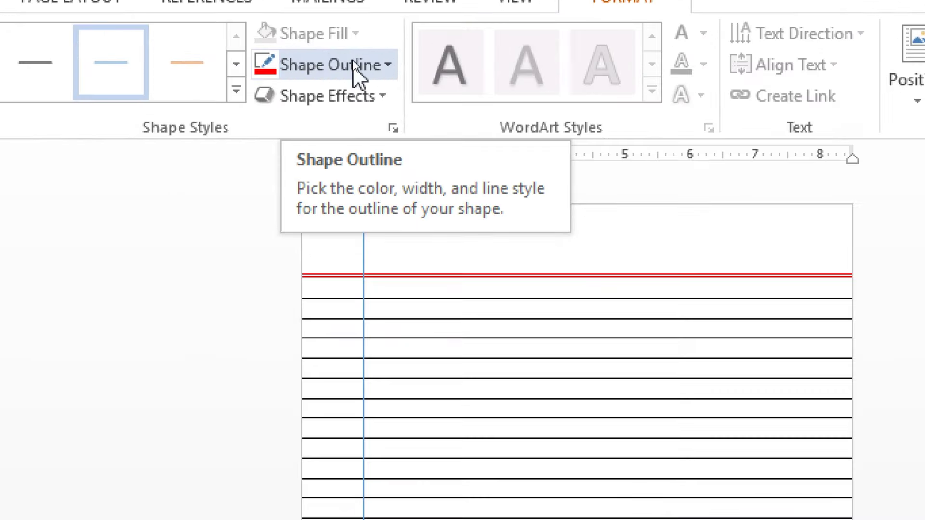
- Colour the margin line red and Ctrl-drag a copy just beside it
left_click(365, 63)
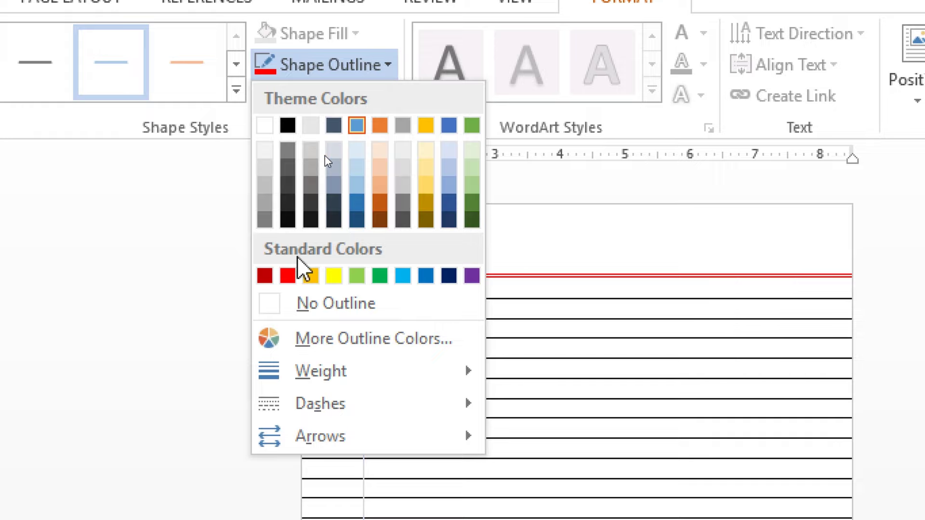
left_click(288, 276)
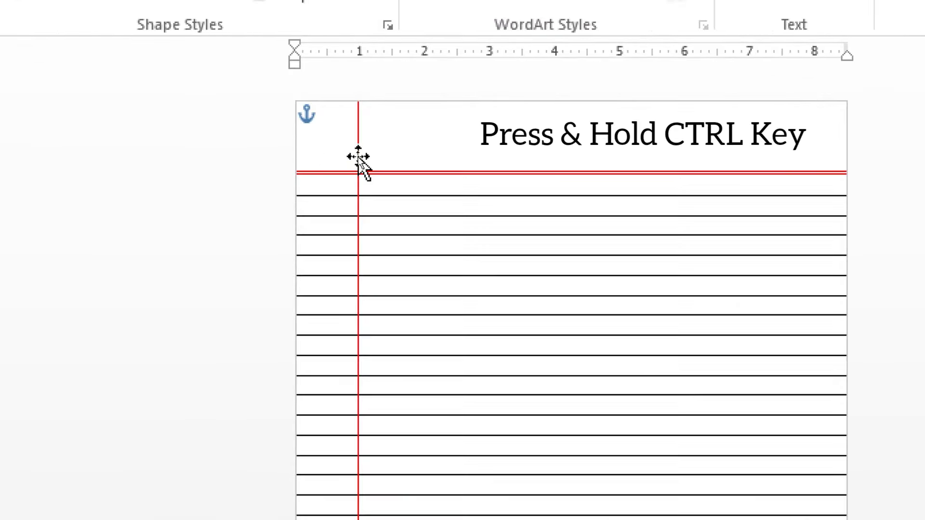
left_click_drag(359, 157, 361, 165)
left_click_drag(358, 157, 362, 155)
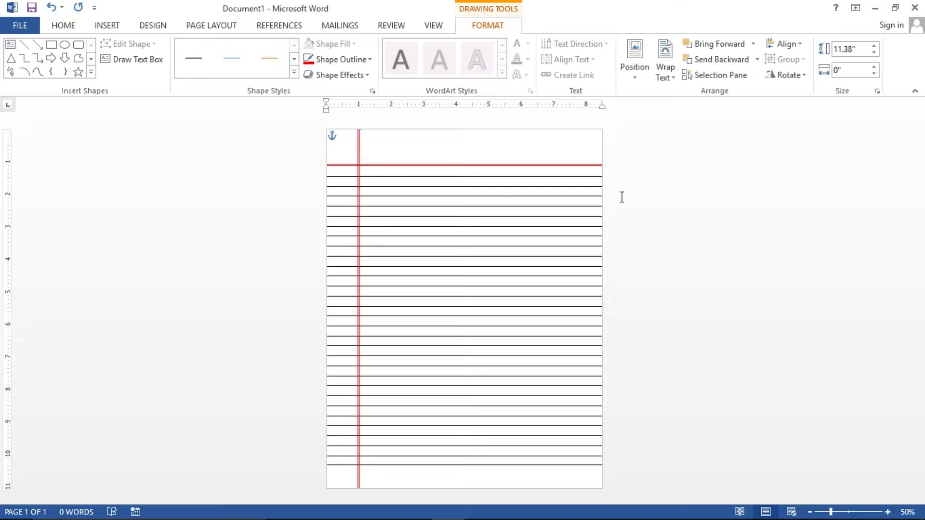
left_click(888, 512)
left_click(887, 512)
left_click(887, 513)
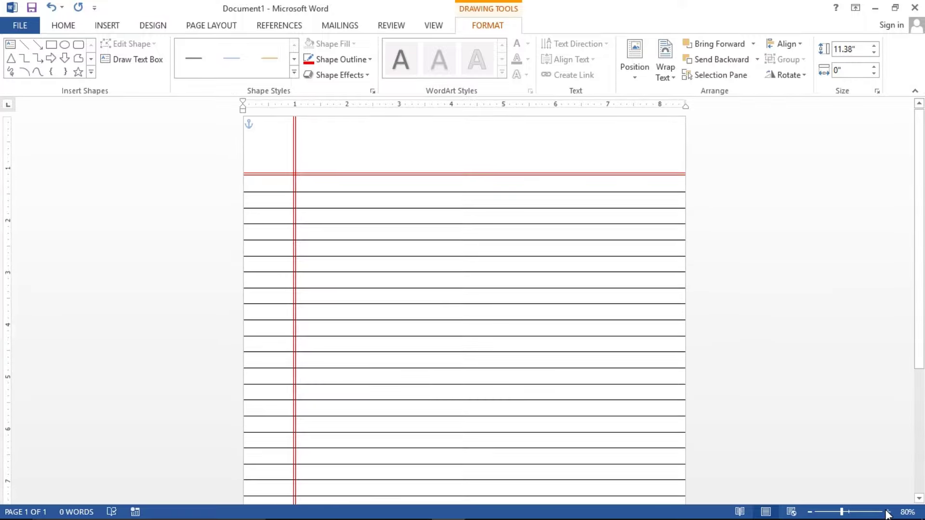
left_click(888, 512)
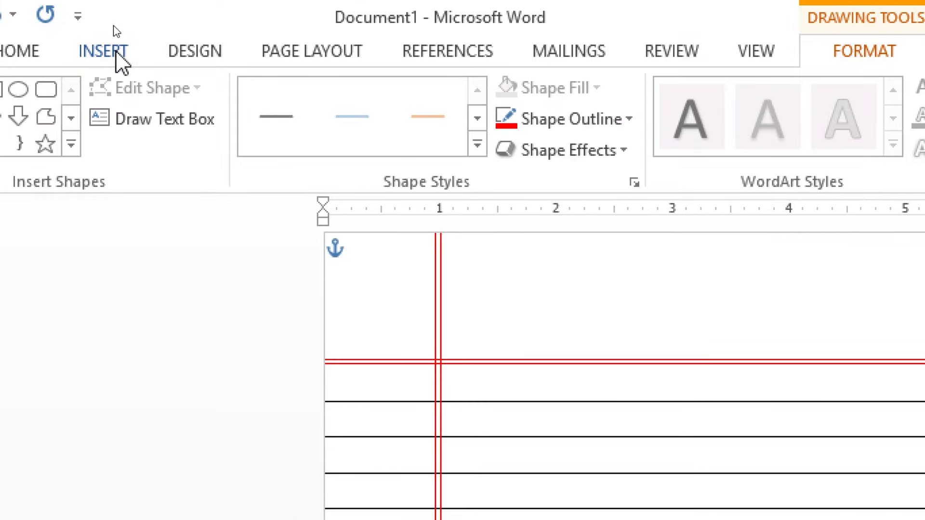
- Draw a Horizontal Scroll shape in the top-right header area and choose Add Text
left_click(116, 51)
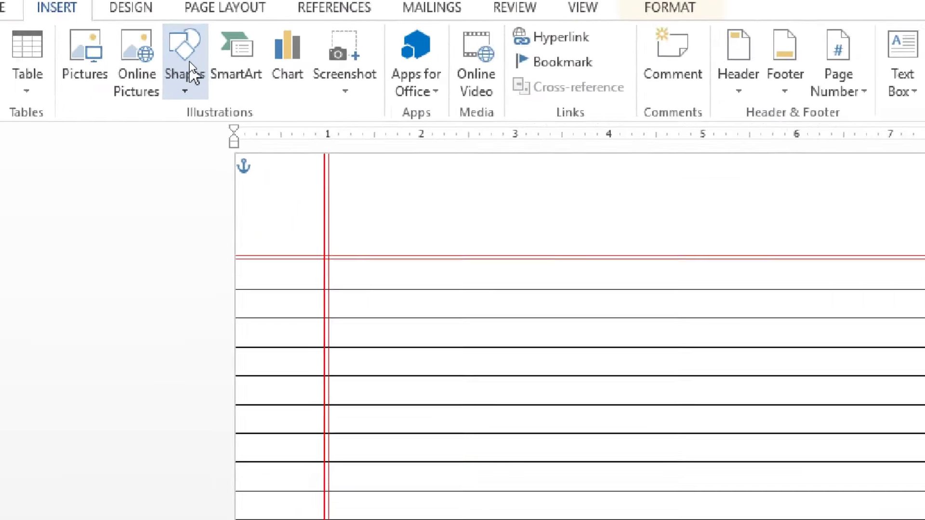
left_click(190, 65)
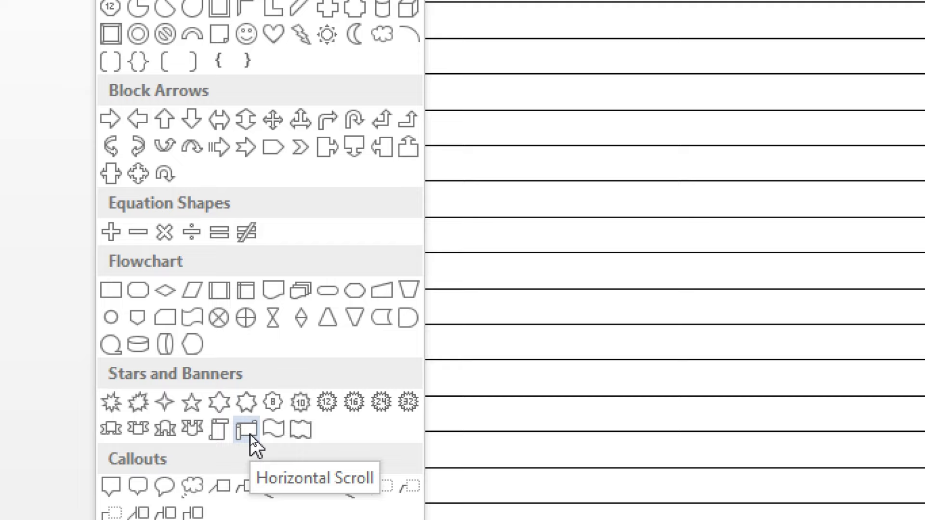
left_click(250, 435)
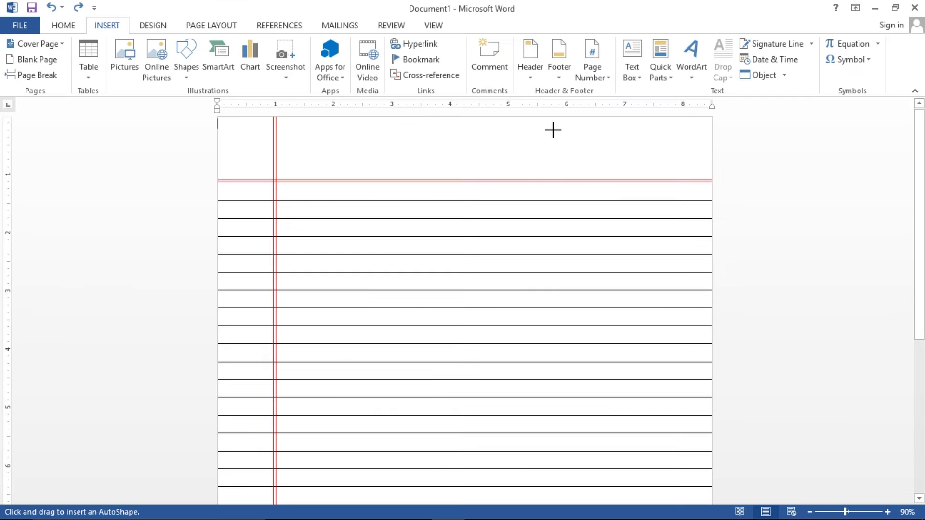
left_click_drag(557, 130, 693, 174)
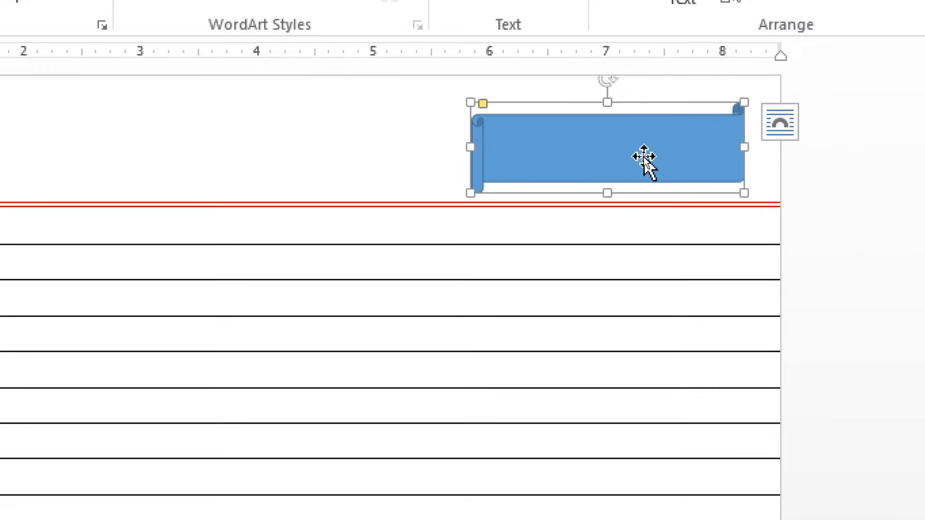
right_click(644, 157)
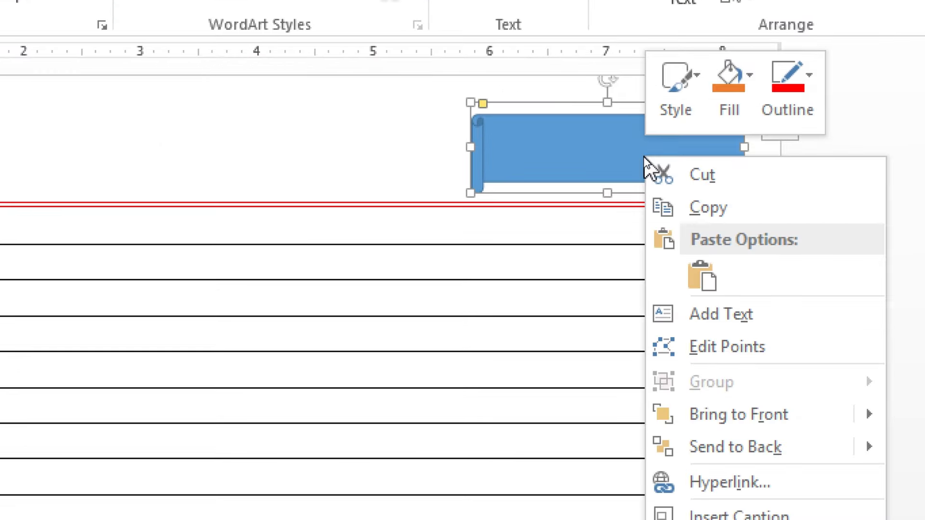
left_click(757, 319)
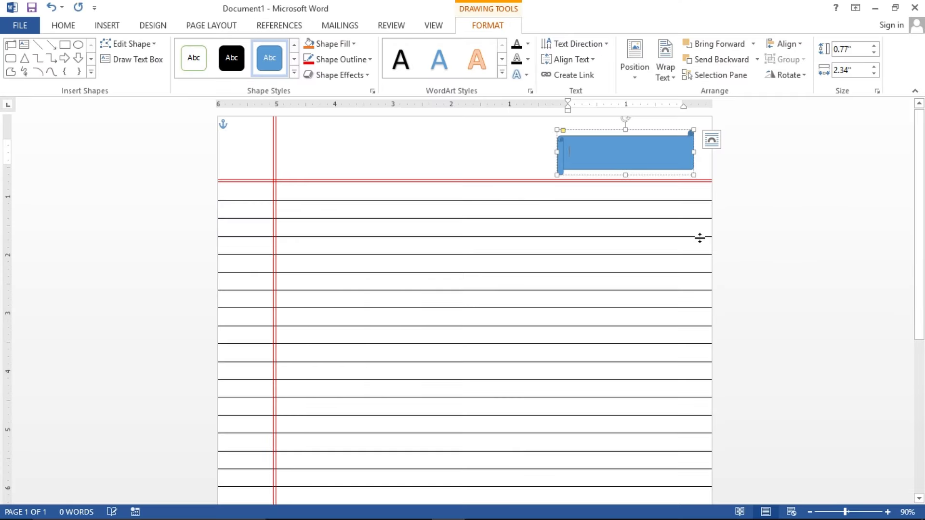
- Type a 'Page No' line and a 'Date __/__/__' line with fill-in blanks
type("Page N")
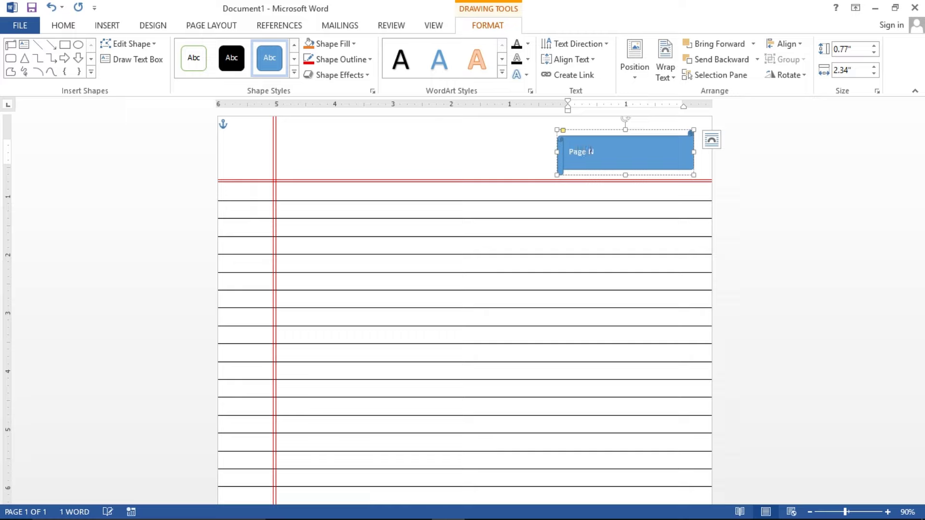
type("o ___________")
type("_________")
key("Return")
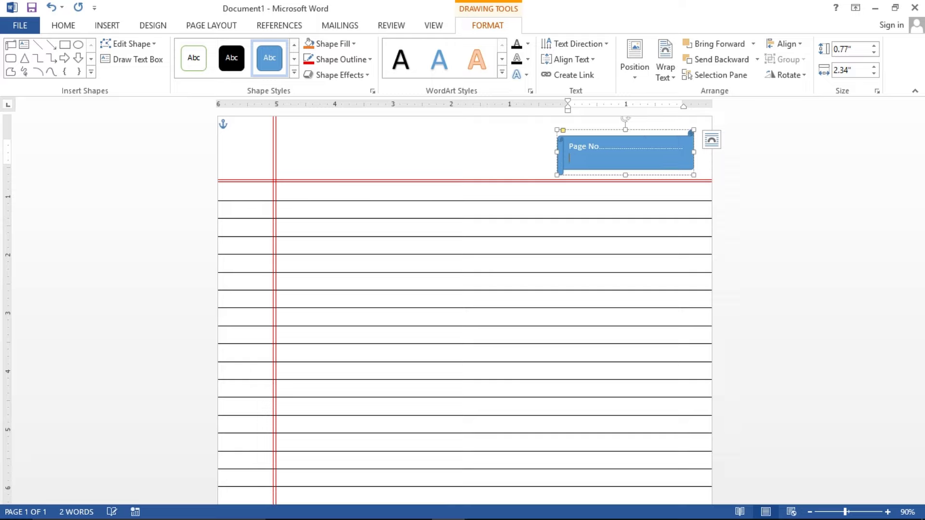
type("ate")
type("___")
type("____")
type("___/_")
type("__________/___________")
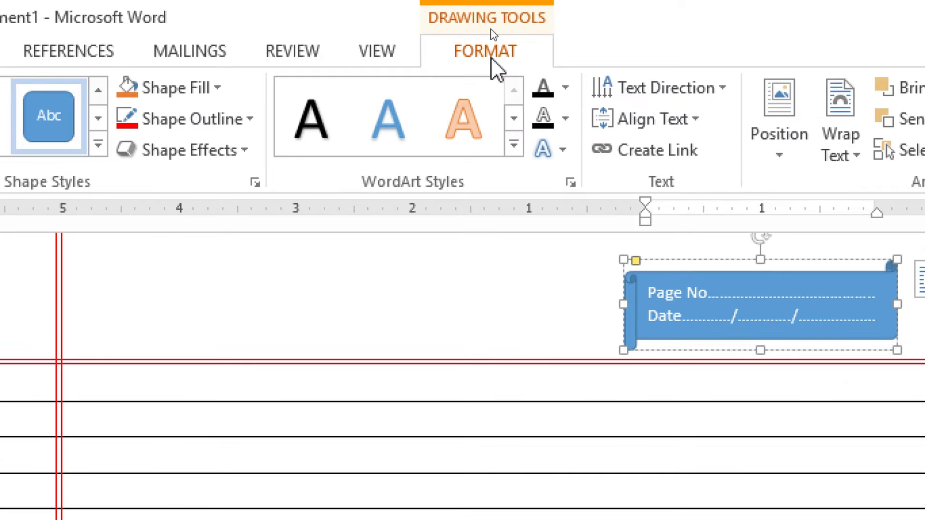
- Remove the scroll banner's blue fill and give it a red outline
left_click(216, 85)
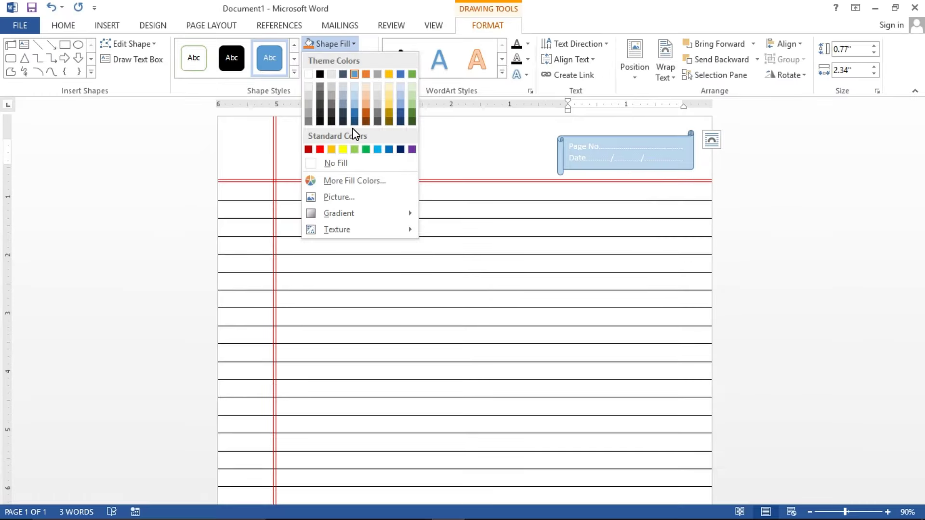
left_click(338, 166)
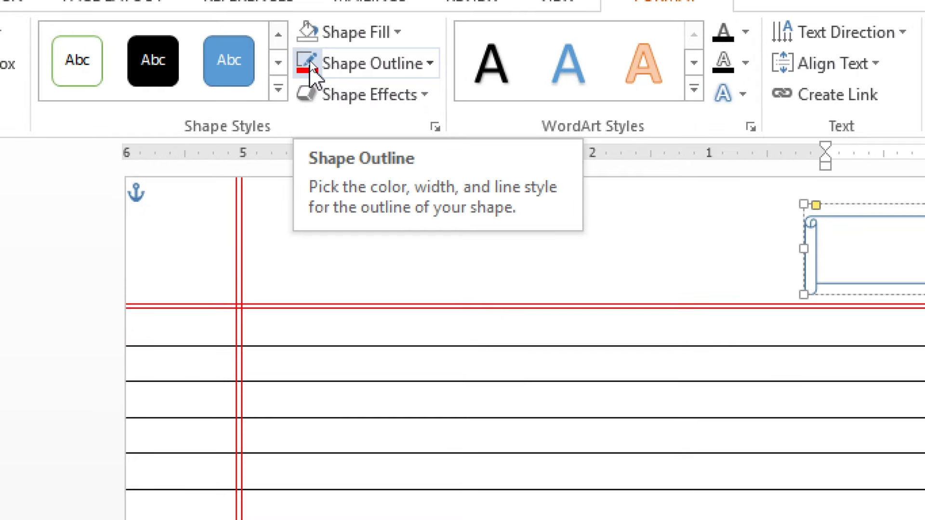
left_click(308, 63)
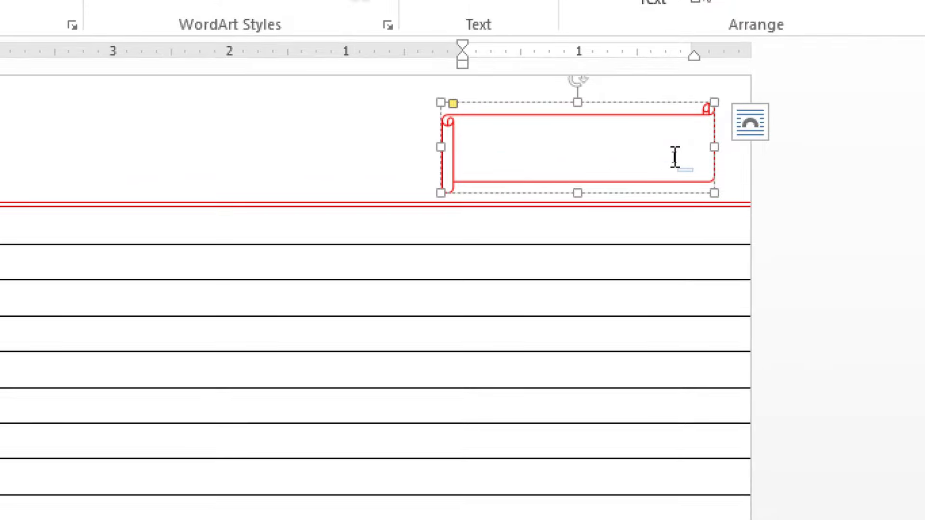
- Make the banner's Page No. and Date text red, then deselect the banner
key("ctrl+v")
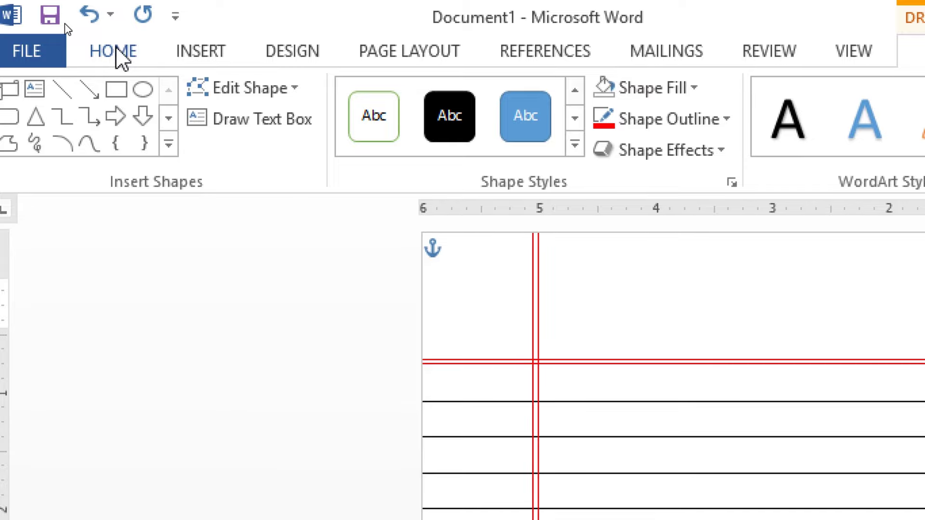
left_click(115, 48)
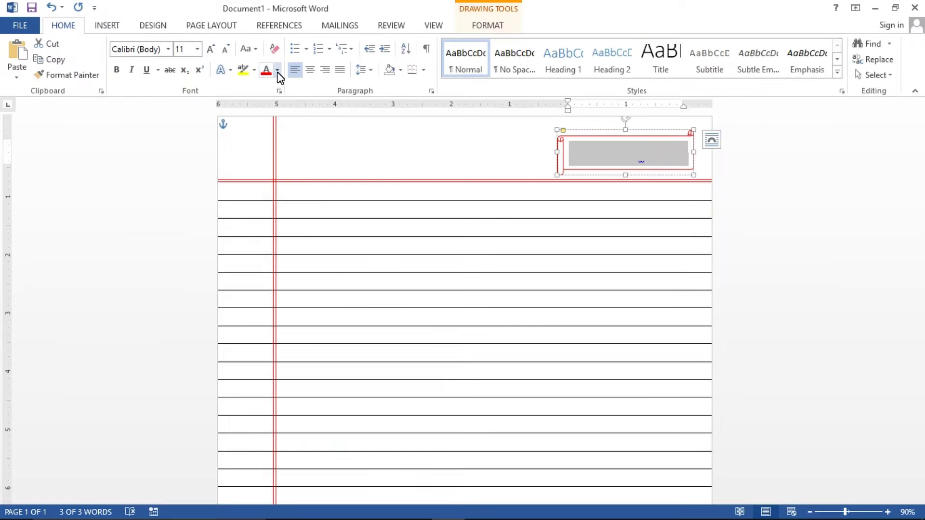
left_click(278, 70)
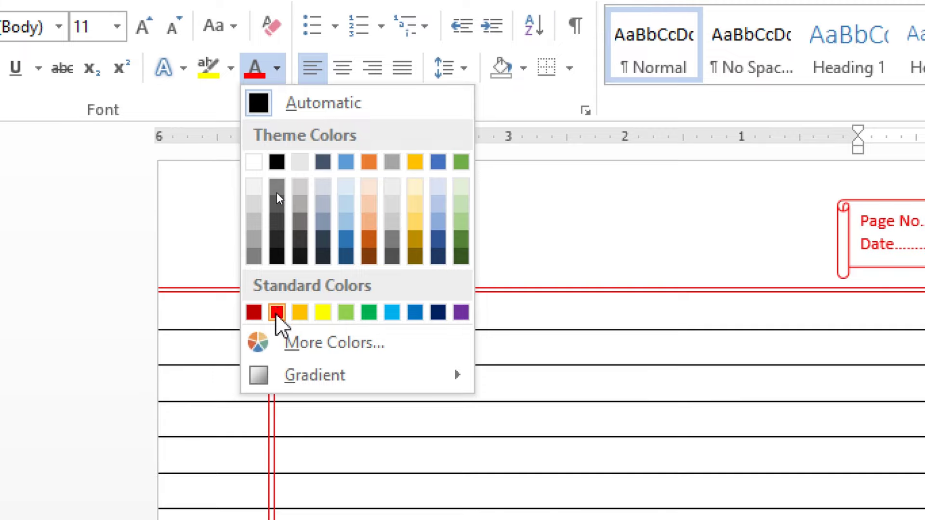
left_click(277, 313)
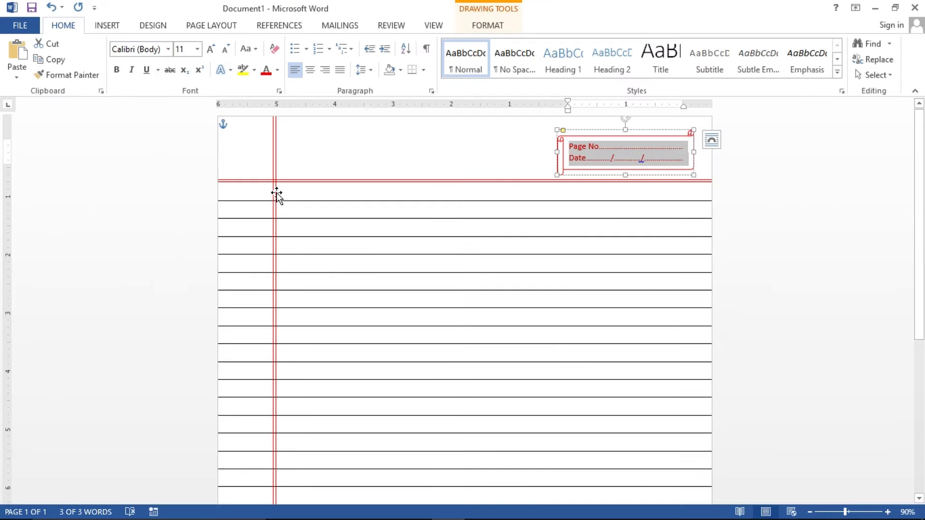
left_click(630, 245)
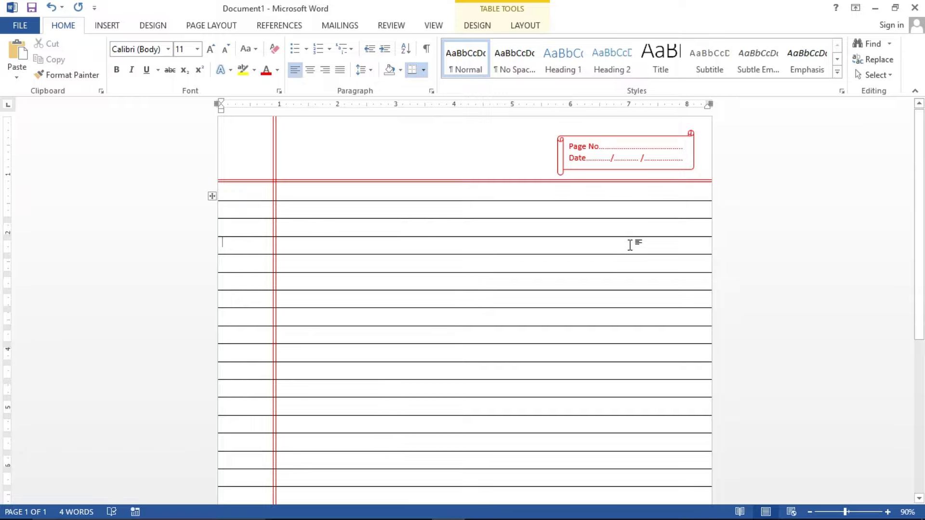
left_click(811, 513)
left_click(810, 512)
left_click(811, 513)
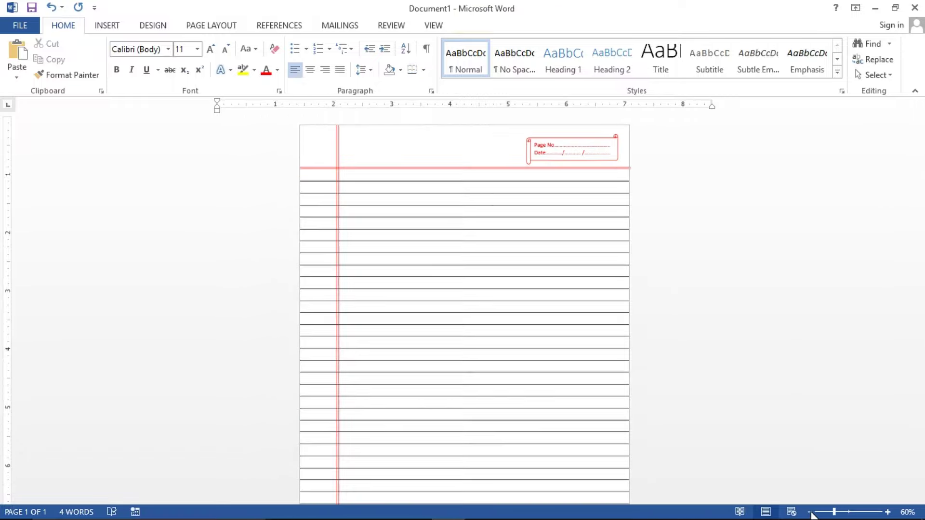
left_click(810, 512)
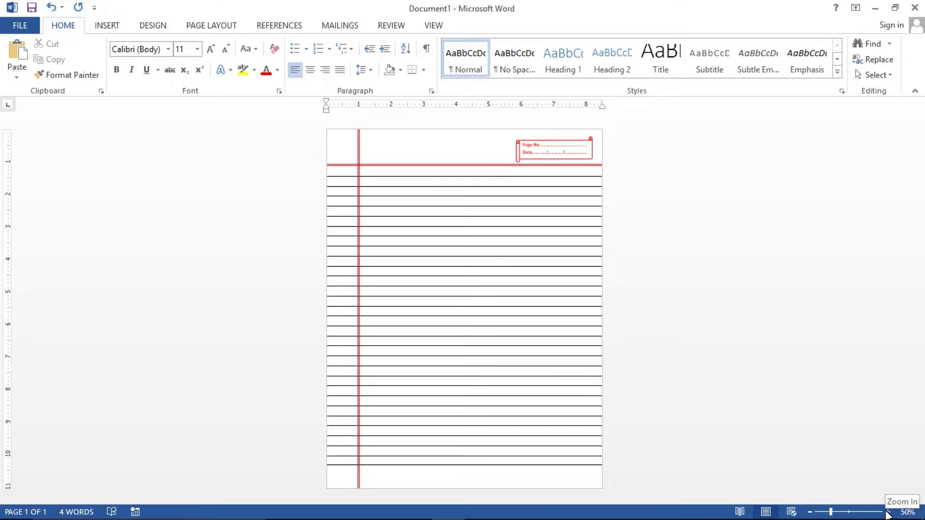
left_click(888, 512)
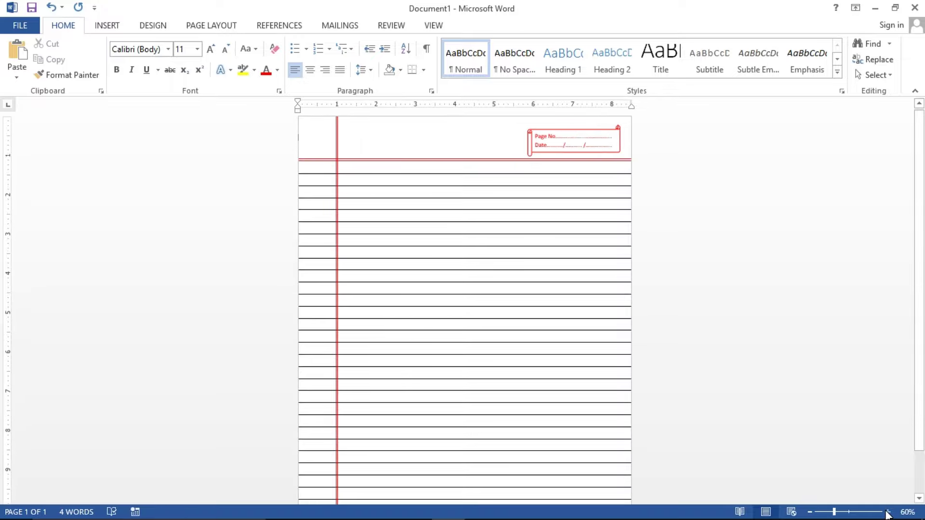
left_click(889, 512)
left_click(889, 512)
scroll(920, 147, "up", 1)
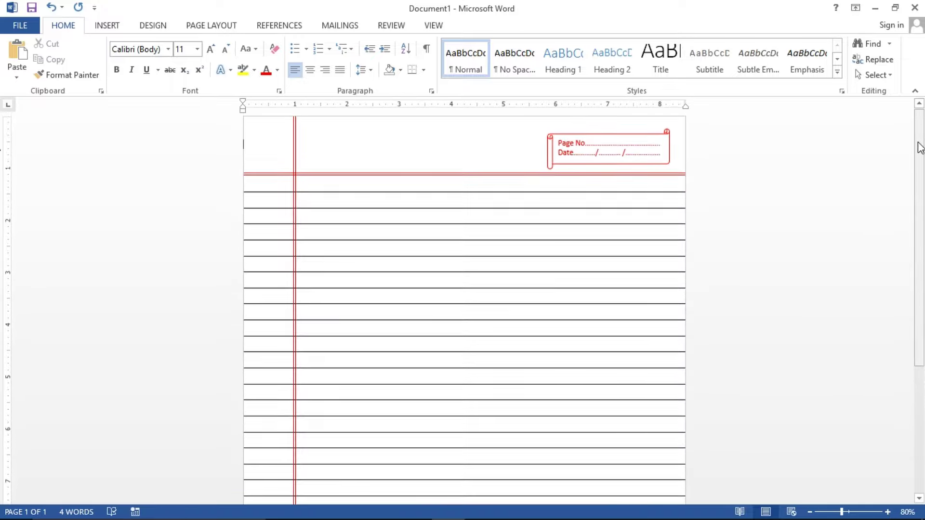